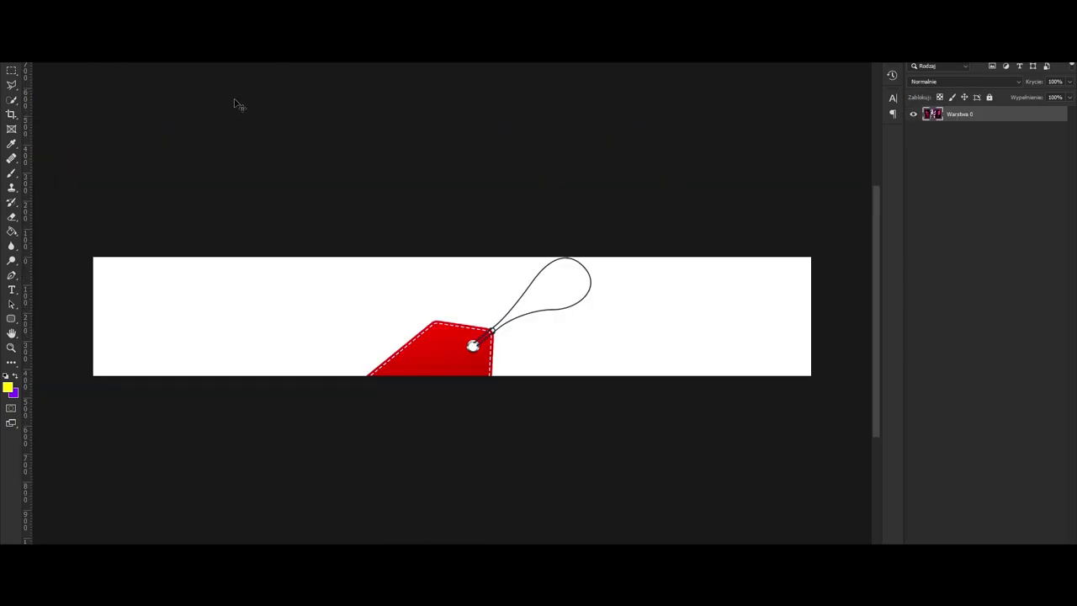
Step: Move the red tag left into the banner, scaling it down and tilting it
{"action": "key", "text": "ctrl+t"}
{"action": "left_click_drag", "start_coordinate": [643, 283], "coordinate": [269, 311]}
{"action": "left_click_drag", "start_coordinate": [440, 325], "coordinate": [352, 319]}
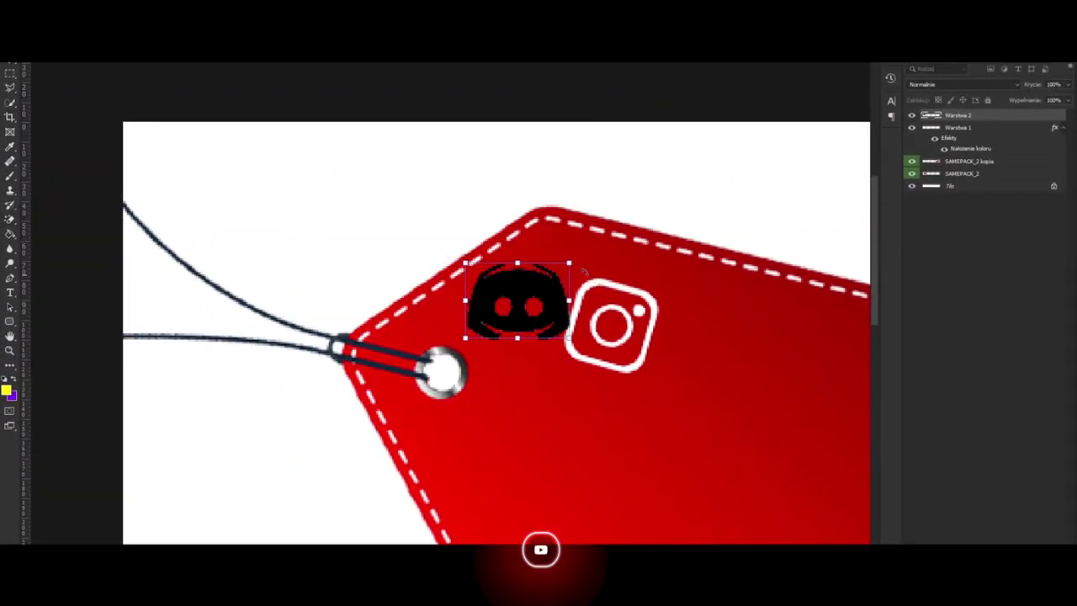
Step: Give the Discord icon a white Color Overlay and a Drop Shadow
{"action": "left_click", "coordinate": [572, 308]}
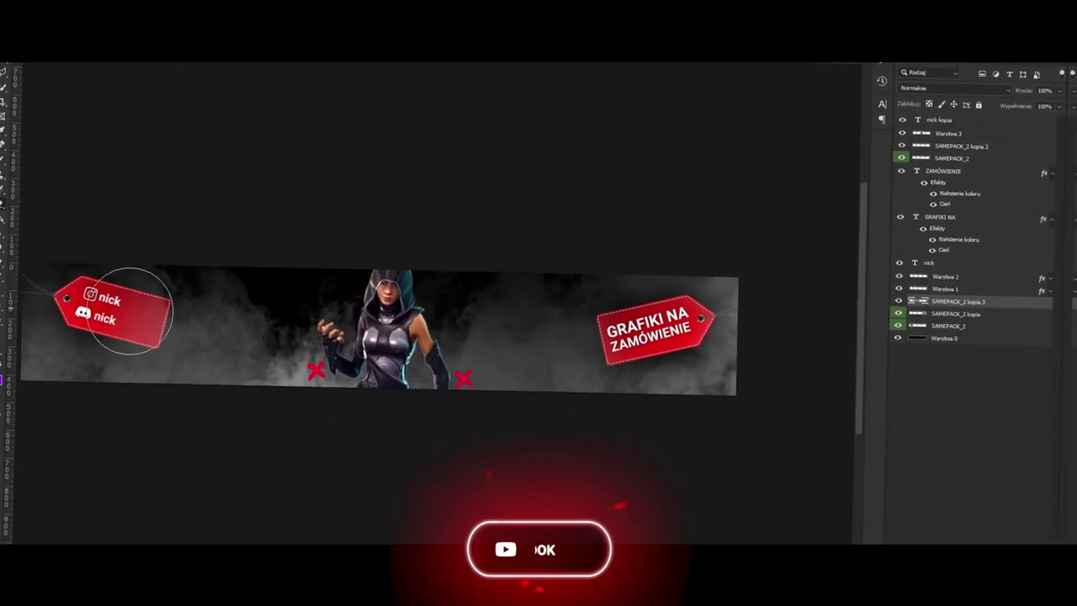
Step: Colorize the banner with a purple hue at saturation 35
{"action": "left_click", "coordinate": [563, 295]}
{"action": "left_click_drag", "start_coordinate": [392, 229], "coordinate": [492, 230]}
{"action": "left_click_drag", "start_coordinate": [420, 259], "coordinate": [493, 232]}
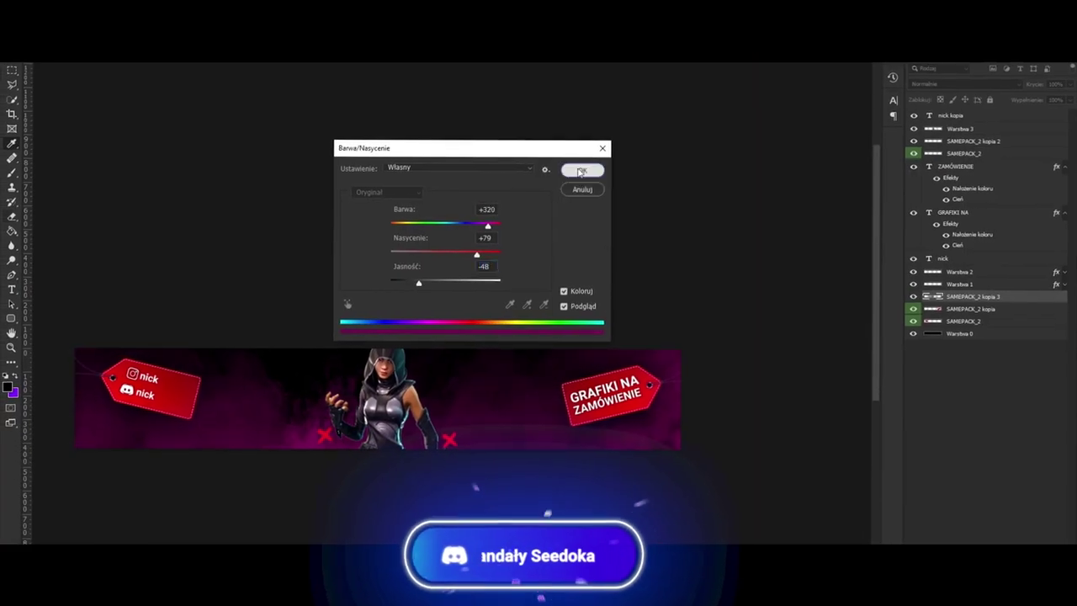
{"action": "left_click", "coordinate": [581, 171]}
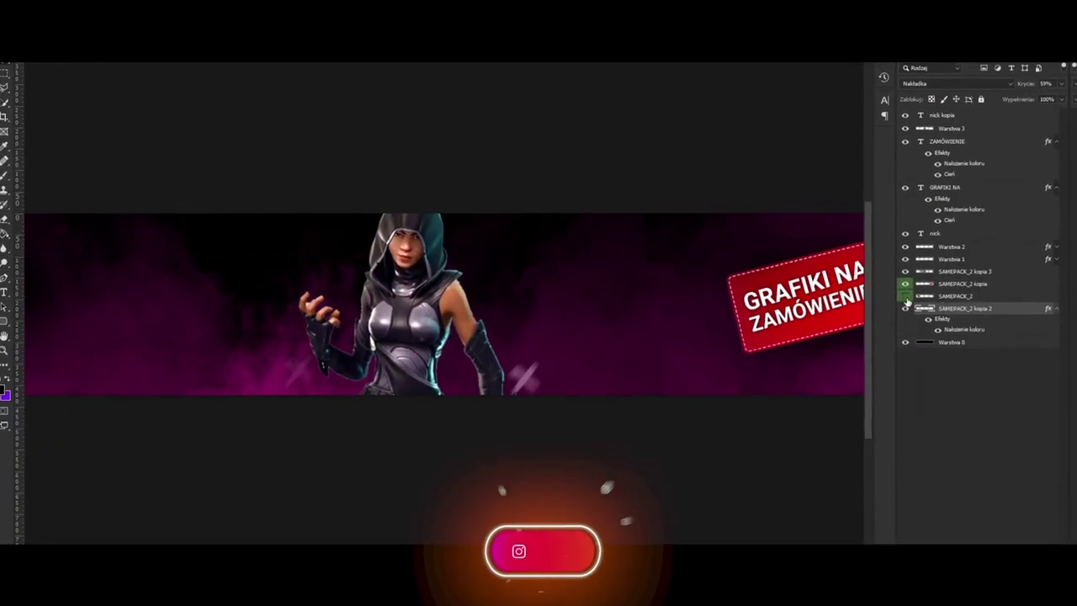
Step: Duplicate the smoke layer and shift the copy 150 px down
{"action": "key", "text": "ctrl+j"}
{"action": "key", "text": "ctrl+t"}
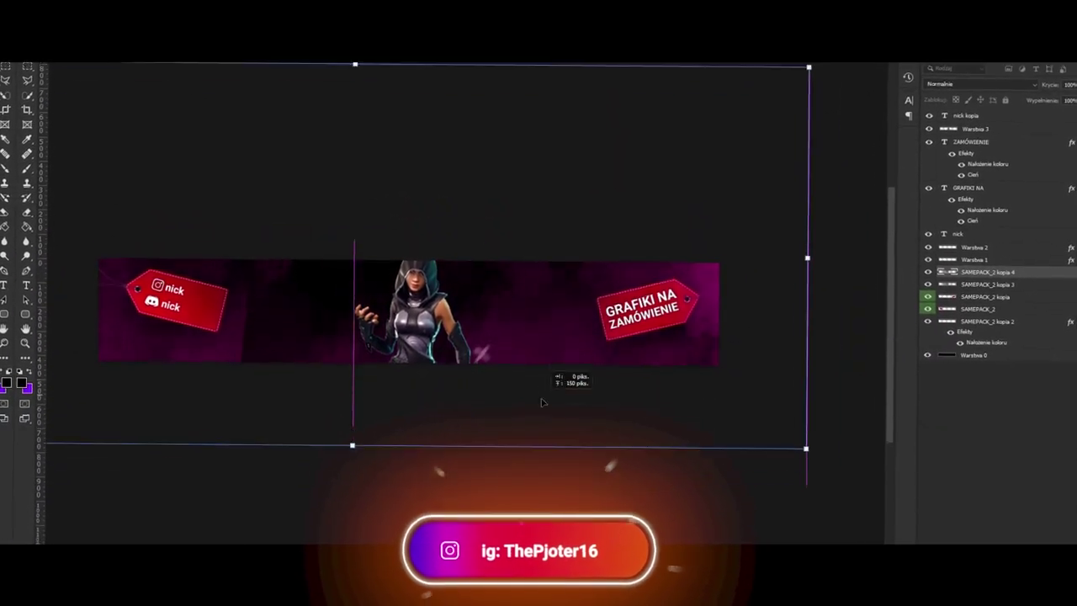
{"action": "left_click_drag", "start_coordinate": [560, 389], "coordinate": [723, 401]}
{"action": "double_click", "coordinate": [648, 348]}
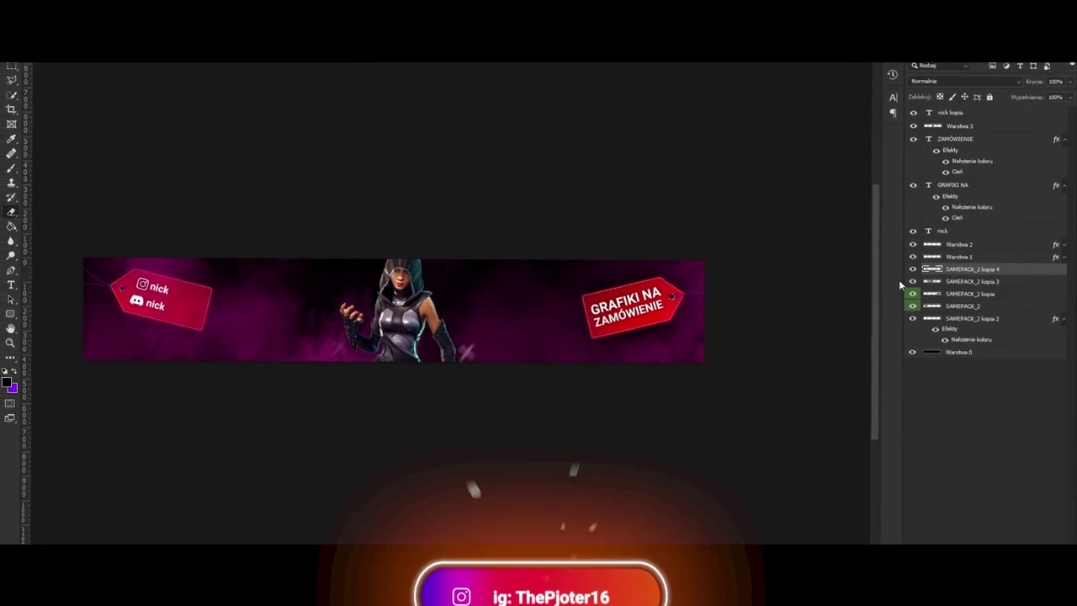
Step: Recolour the smoke copy with hue +360, higher saturation and lower lightness
{"action": "key", "text": "ctrl+u"}
{"action": "left_click_drag", "start_coordinate": [428, 162], "coordinate": [644, 188]}
{"action": "left_click_drag", "start_coordinate": [639, 250], "coordinate": [722, 251]}
{"action": "left_click_drag", "start_coordinate": [639, 279], "coordinate": [707, 278]}
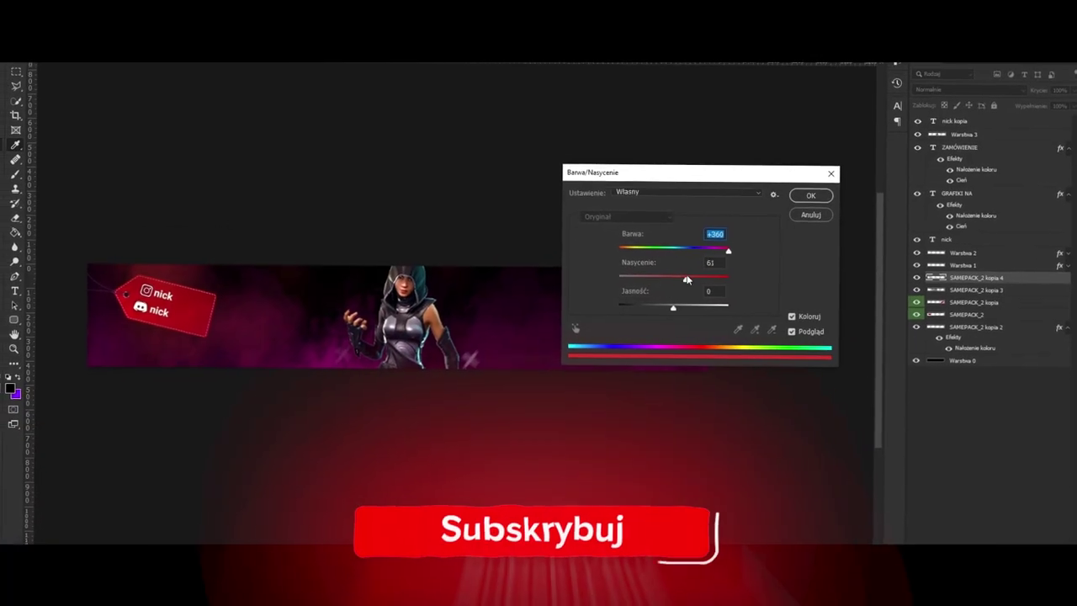
{"action": "left_click_drag", "start_coordinate": [667, 309], "coordinate": [650, 308]}
{"action": "left_click", "coordinate": [803, 195]}
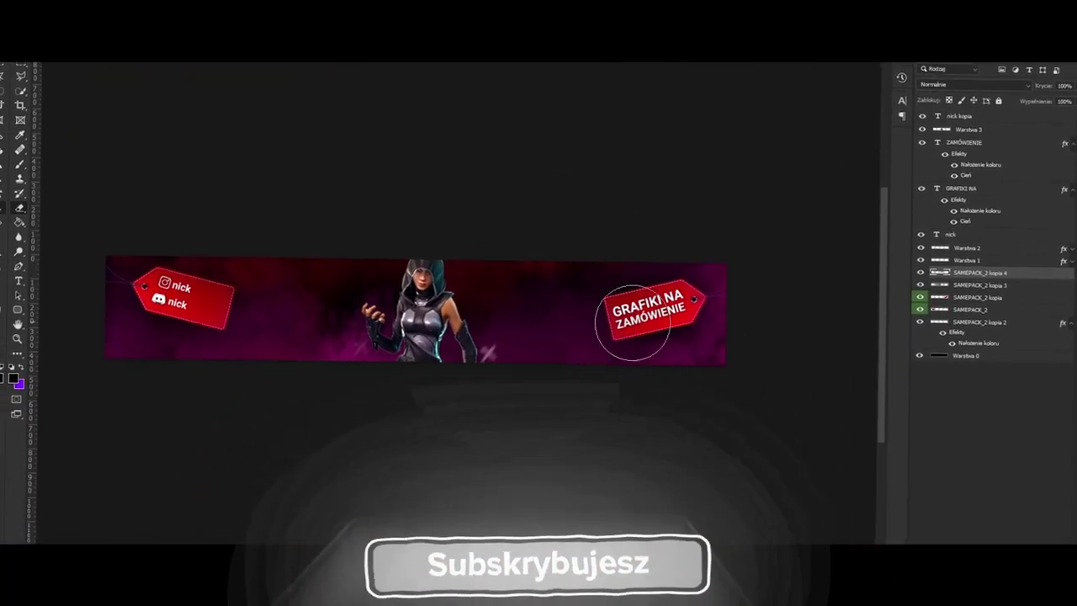
{"action": "key", "text": "t"}
{"action": "left_click", "coordinate": [254, 356]}
Step: Type the 'NICK' title and enlarge it over the character
{"action": "type", "text": "NICK"}
{"action": "key", "text": "ctrl+t"}
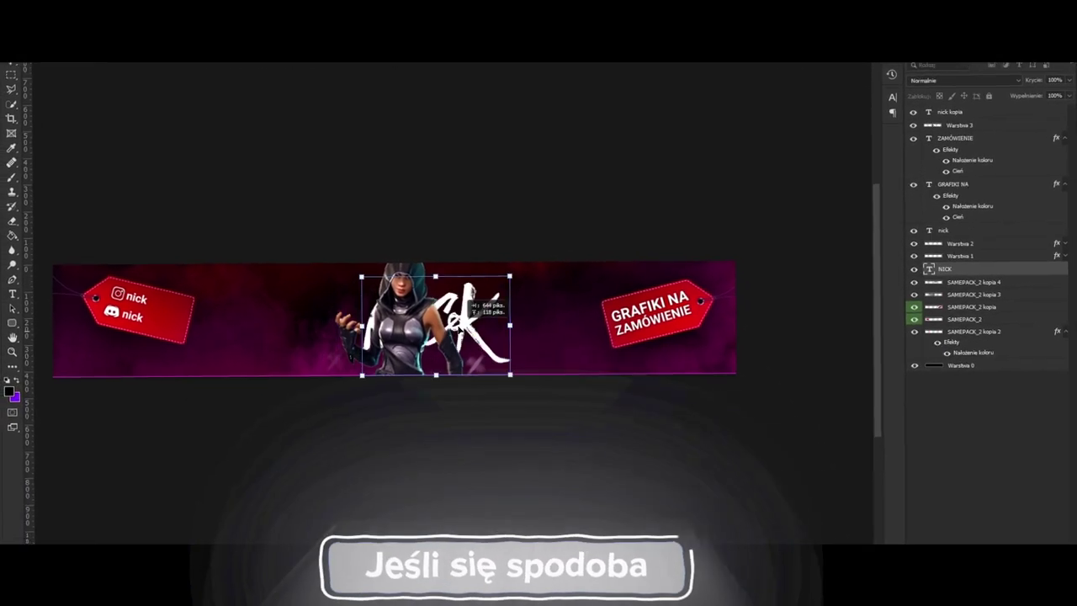
{"action": "left_click_drag", "start_coordinate": [496, 353], "coordinate": [529, 372]}
{"action": "key", "text": "Return"}
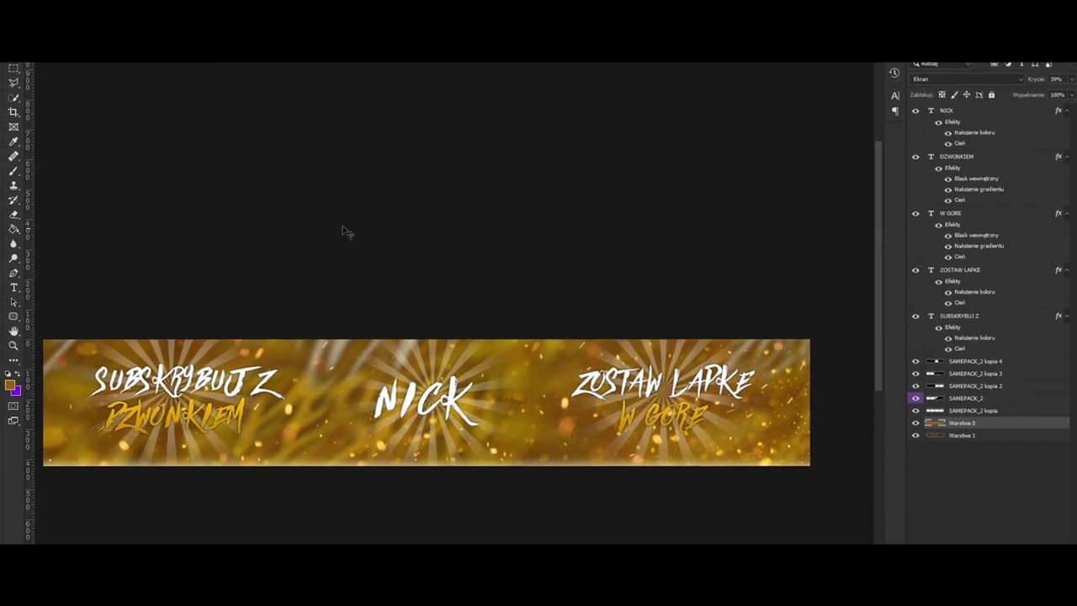
Step: Stamp all visible layers into one and apply Camera Raw dehaze +45
{"action": "key", "text": "ctrl+alt+a"}
{"action": "key", "text": "ctrl+e"}
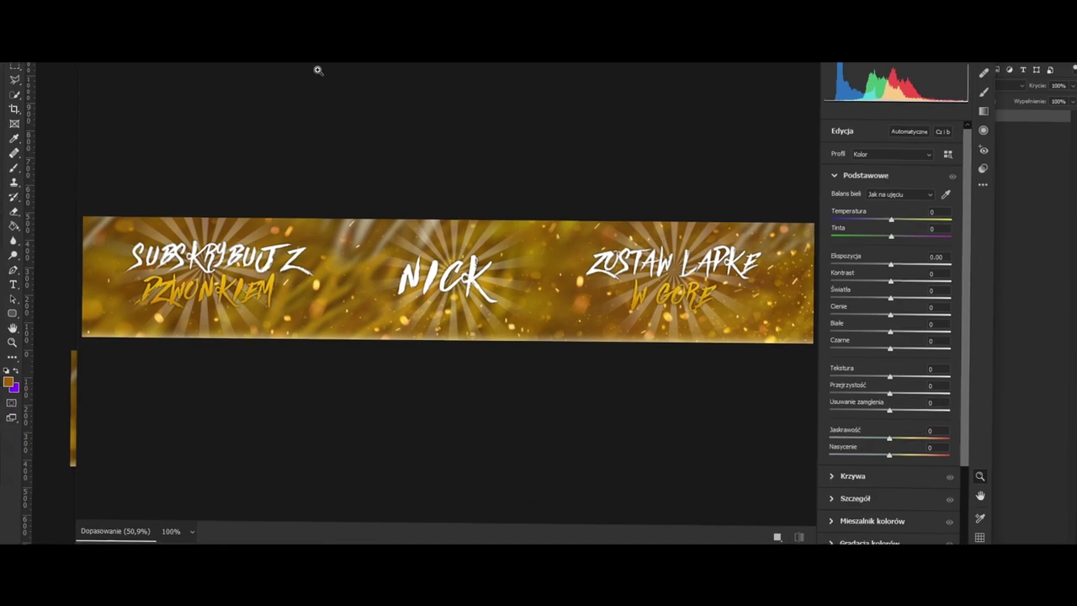
{"action": "mouse_move", "coordinate": [891, 410]}
{"action": "left_mouse_down"}
{"action": "mouse_move", "coordinate": [915, 405]}
{"action": "mouse_move", "coordinate": [906, 371]}
{"action": "left_mouse_up"}
{"action": "key", "text": "Return"}
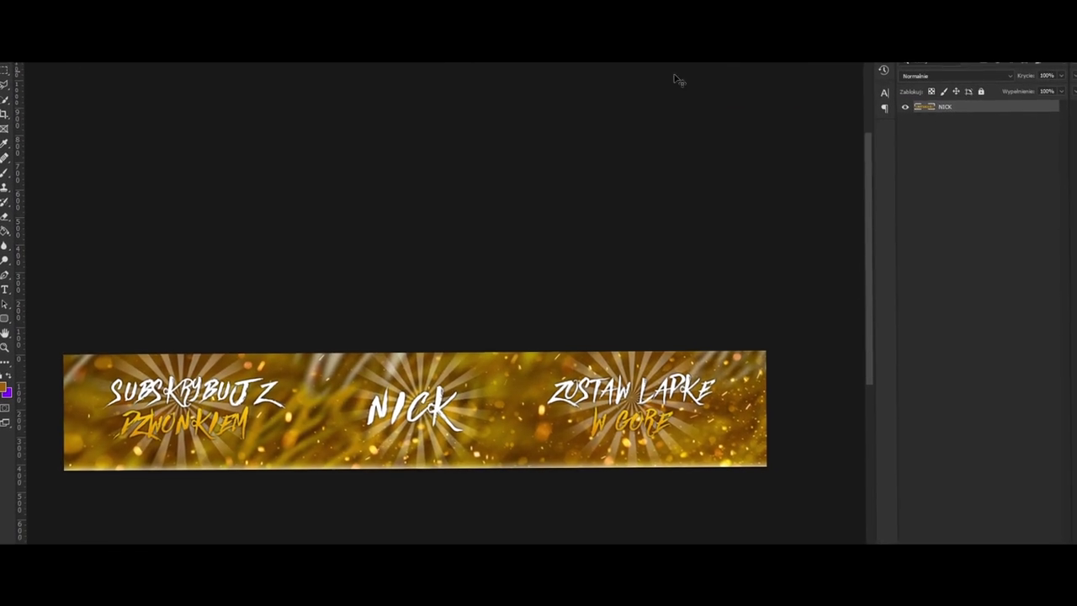